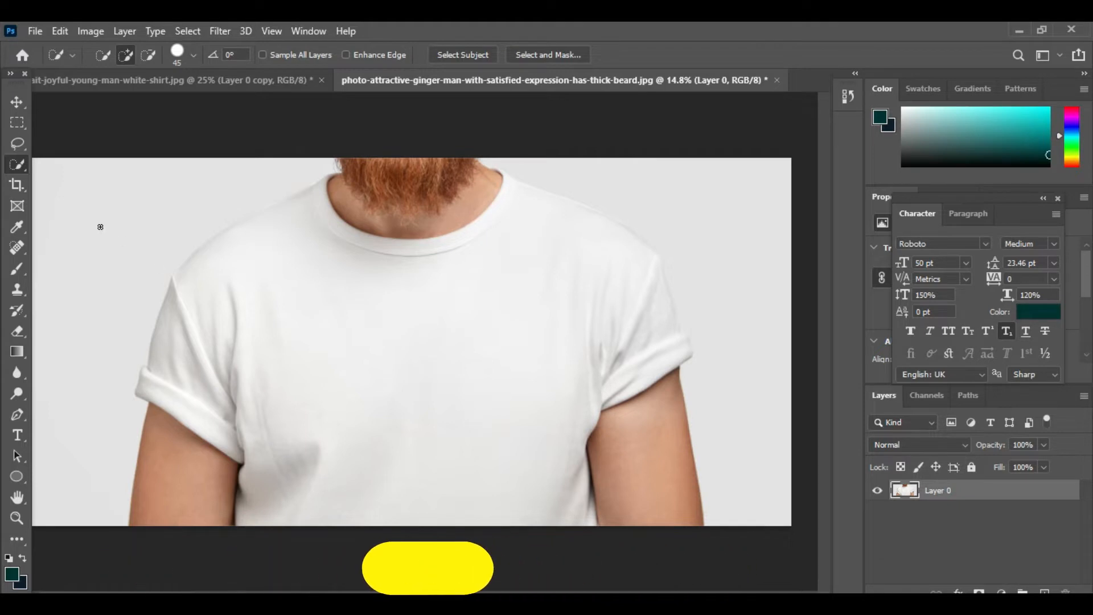
Duplicate Layer 0 to work on a copy of the T-shirt photo
{"action": "left_click", "coordinate": [961, 492]}
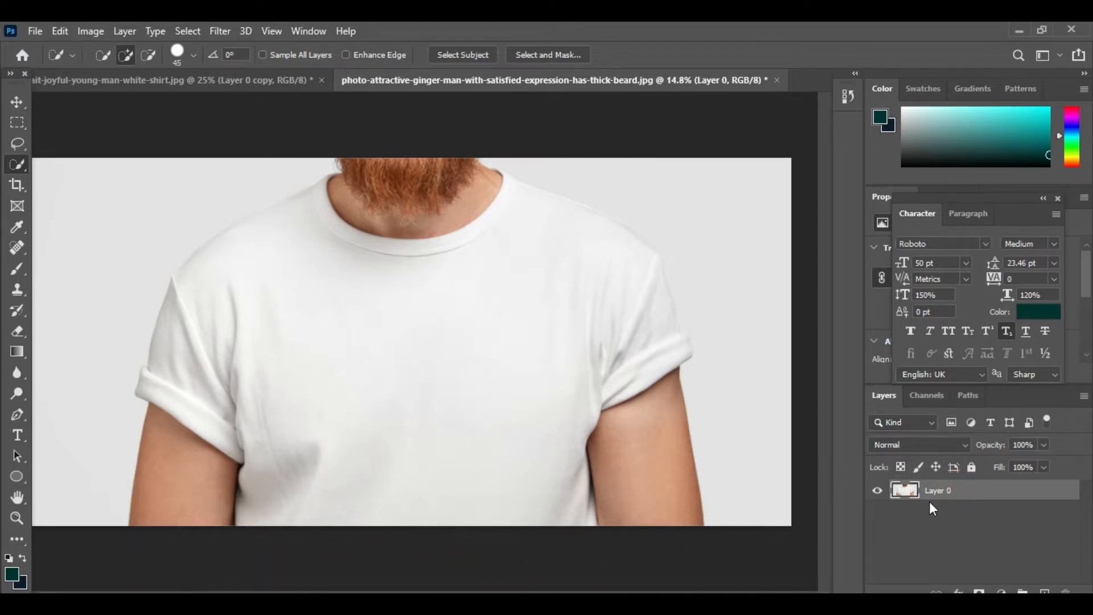
{"action": "left_click", "coordinate": [967, 497]}
{"action": "key", "text": "ctrl+j"}
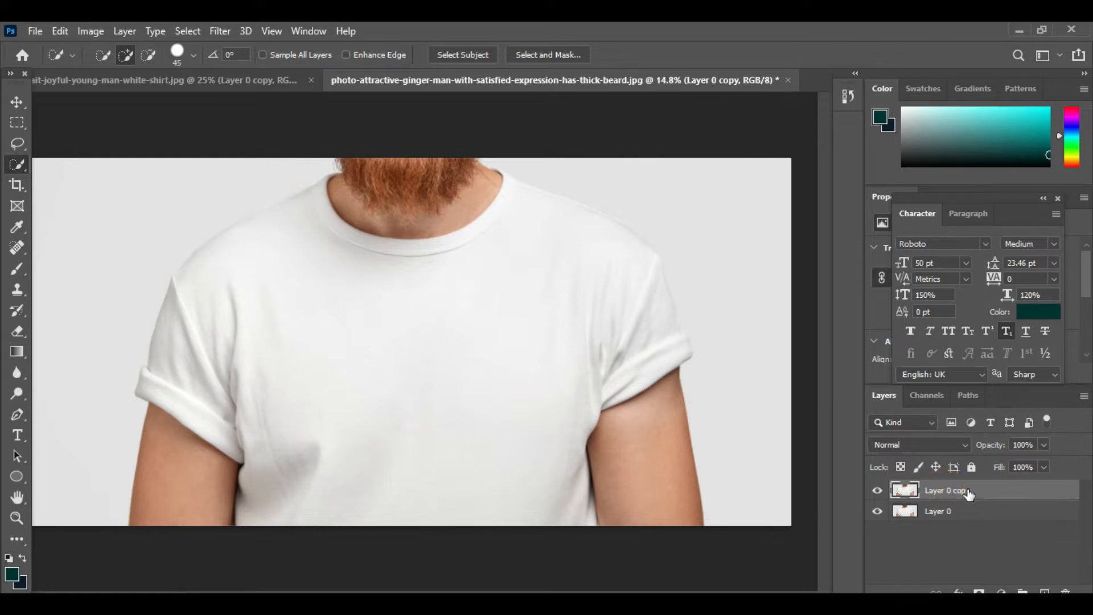
Make a rough selection of the white T-shirt with the Quick Selection tool, brushing from the shoulder across the chest
{"action": "right_click", "coordinate": [17, 164]}
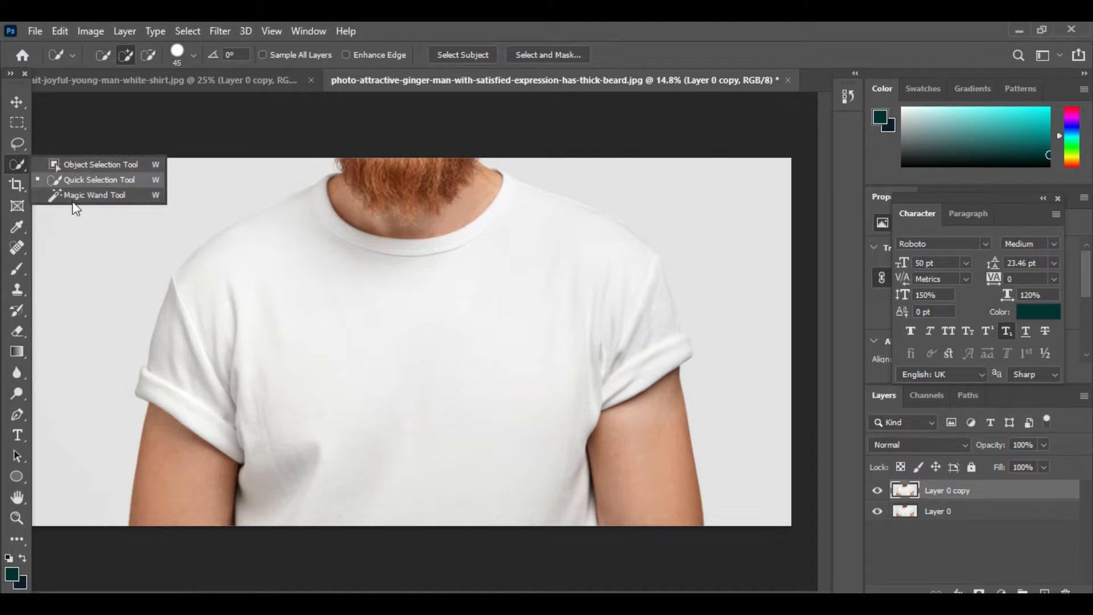
{"action": "left_click", "coordinate": [91, 181]}
{"action": "left_click_drag", "start_coordinate": [292, 224], "coordinate": [318, 284]}
{"action": "left_click_drag", "start_coordinate": [366, 337], "coordinate": [422, 335]}
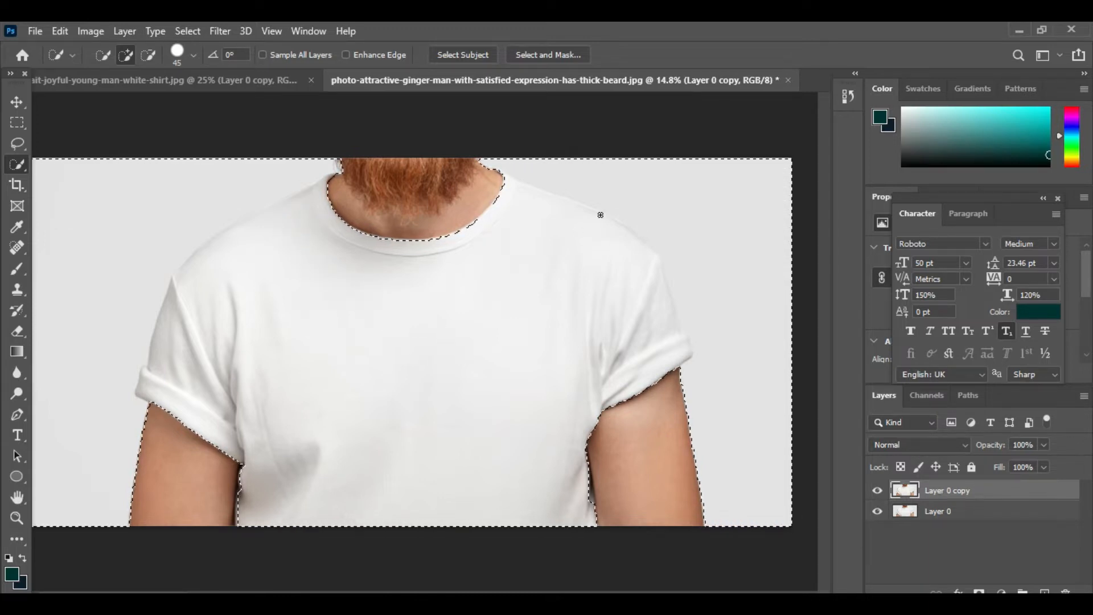
Subtract the background beside the right-hand shoulder from the selection, clearing the leftover sliver with the Lasso tool
{"action": "left_click_drag", "start_coordinate": [595, 155], "coordinate": [727, 207], "text": "alt"}
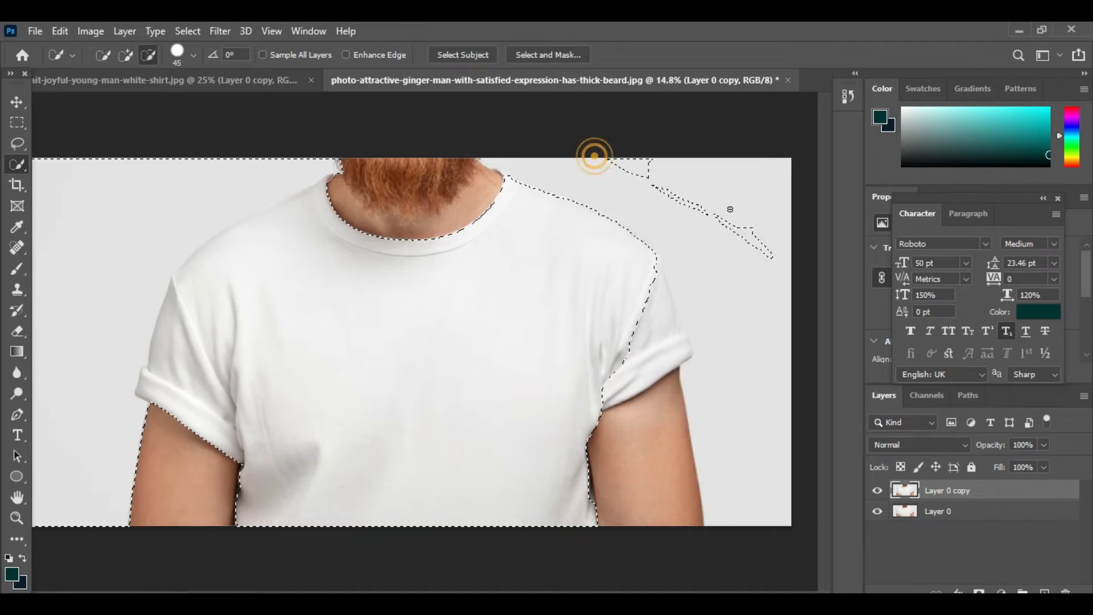
{"action": "key", "text": "l"}
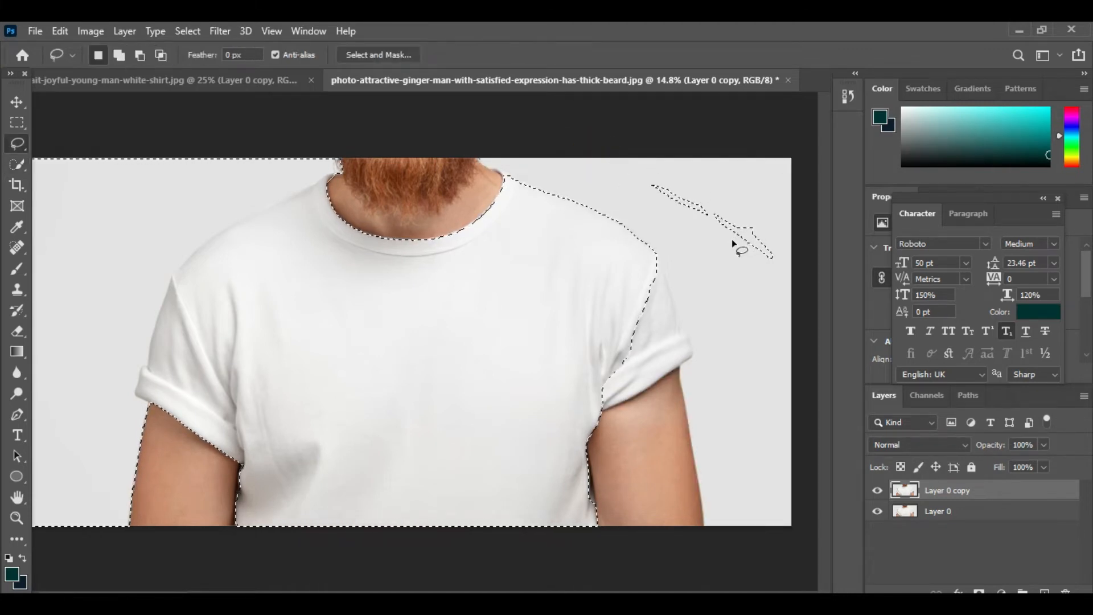
{"action": "mouse_move", "coordinate": [710, 176]}
{"action": "left_mouse_down", "text": "shift"}
{"action": "mouse_move", "coordinate": [768, 254]}
{"action": "mouse_move", "coordinate": [779, 227]}
{"action": "left_mouse_up", "text": "shift"}
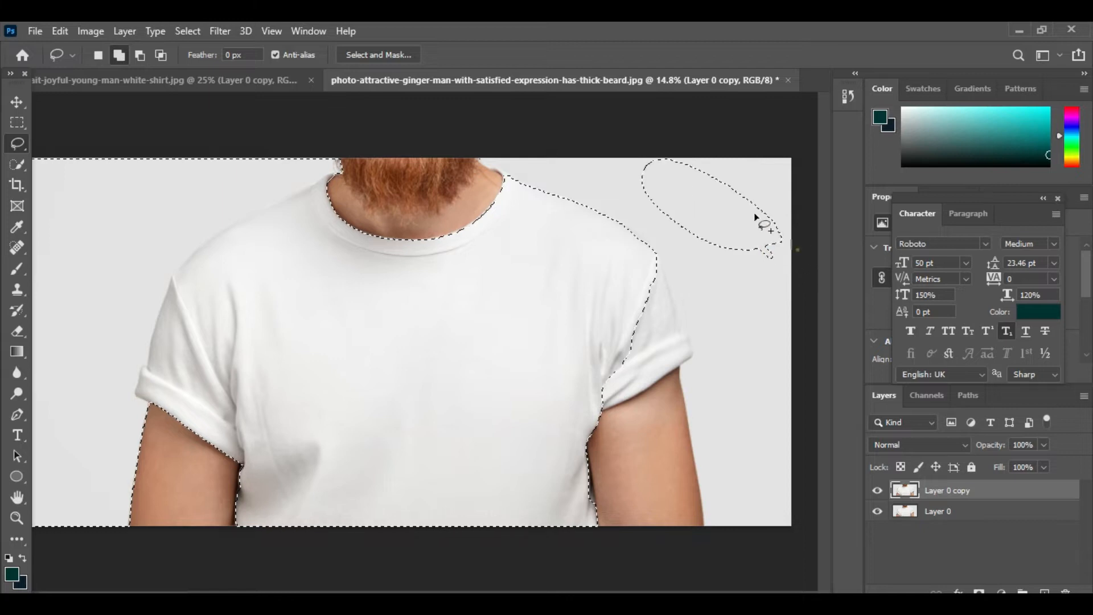
{"action": "mouse_move", "coordinate": [784, 279]}
{"action": "left_mouse_down", "text": "alt"}
{"action": "mouse_move", "coordinate": [780, 287]}
{"action": "mouse_move", "coordinate": [641, 172]}
{"action": "mouse_move", "coordinate": [814, 265]}
{"action": "mouse_move", "coordinate": [721, 243]}
{"action": "left_mouse_up", "text": "alt"}
{"action": "key", "text": "w"}
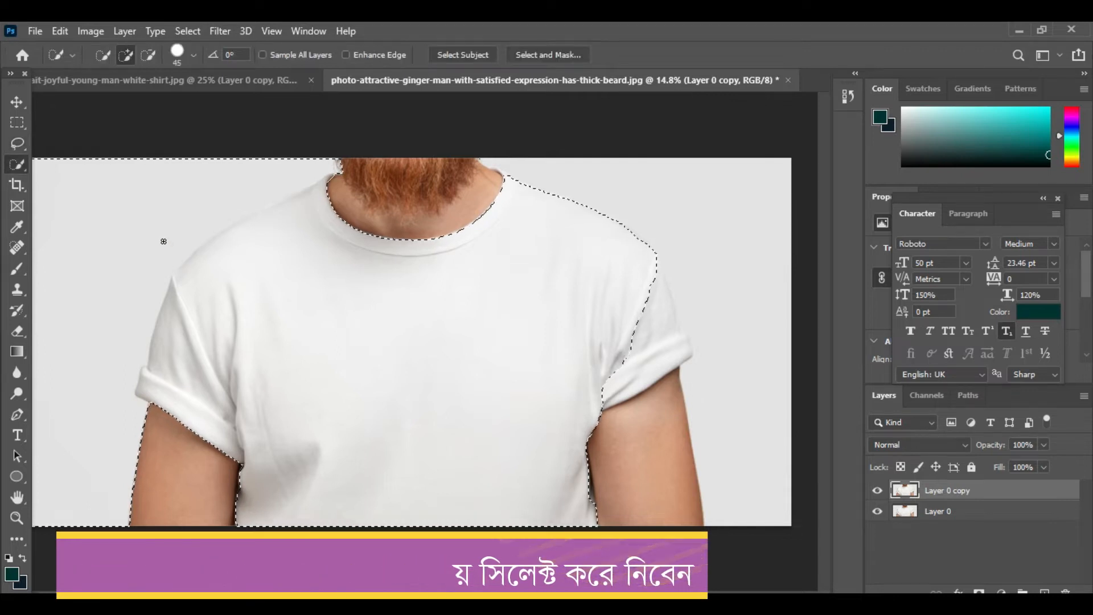
Subtract the background on the image's left side from the selection with the Quick Selection tool, up to the sleeve and shoulder
{"action": "scroll", "coordinate": [124, 178], "scroll_direction": "down", "scroll_amount": 2}
{"action": "left_click_drag", "start_coordinate": [86, 179], "coordinate": [128, 261], "text": "alt"}
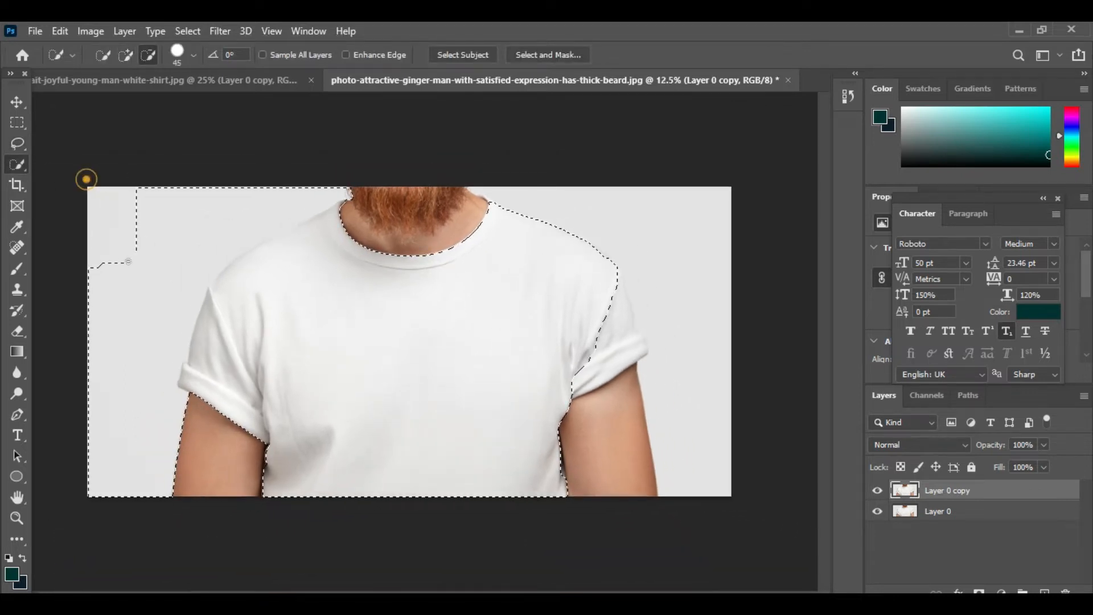
{"action": "left_click", "coordinate": [176, 288], "text": "alt"}
{"action": "left_click", "coordinate": [289, 218], "text": "alt"}
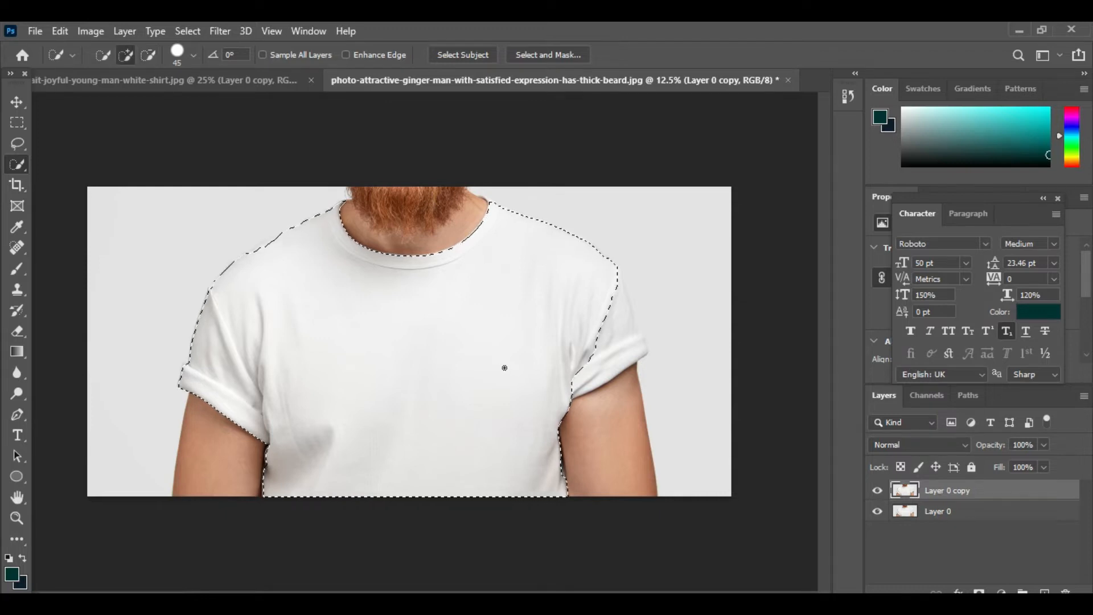
Inspect the selection edge around the shirt's right-hand sleeve and shoulder at closer range
{"action": "left_click", "coordinate": [514, 388], "text": "ctrl"}
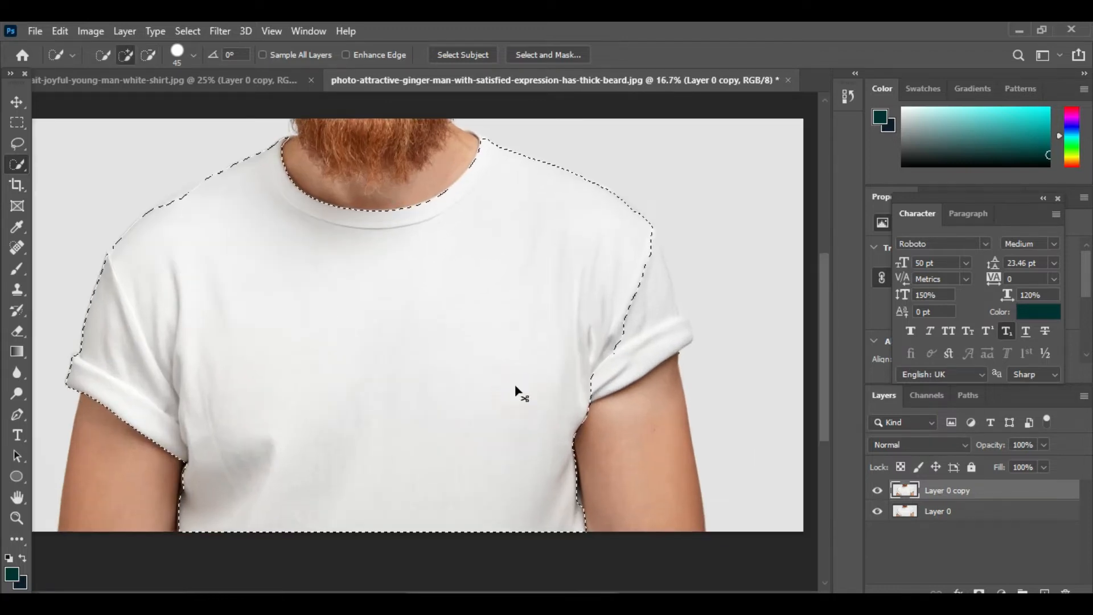
{"action": "left_click", "coordinate": [516, 391], "text": "ctrl+alt"}
{"action": "left_click", "coordinate": [511, 361], "text": "ctrl"}
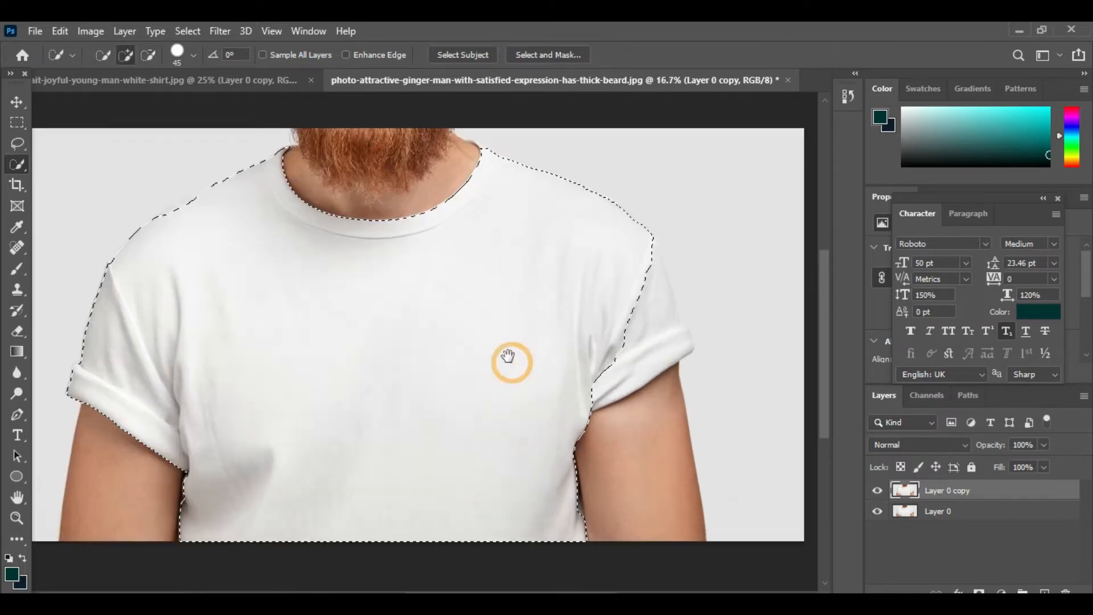
{"action": "left_click_drag", "start_coordinate": [498, 328], "coordinate": [481, 409]}
{"action": "left_click", "coordinate": [482, 321], "text": "ctrl"}
{"action": "left_click_drag", "start_coordinate": [460, 296], "coordinate": [370, 256]}
{"action": "left_click", "coordinate": [483, 322], "text": "ctrl"}
{"action": "left_click_drag", "start_coordinate": [436, 408], "coordinate": [445, 354]}
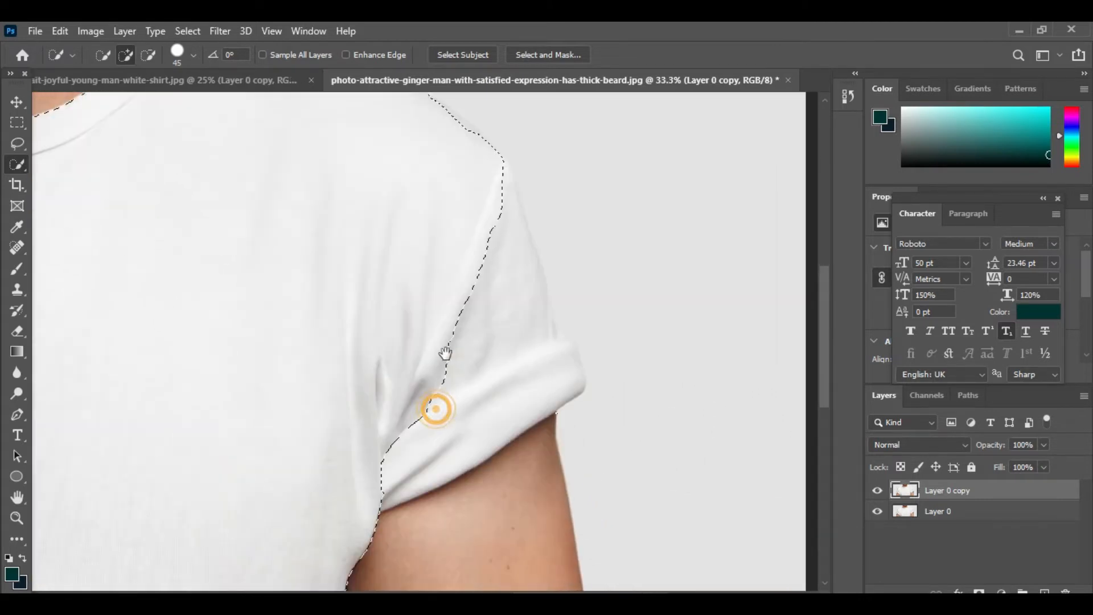
{"action": "key", "text": "ctrl+minus"}
{"action": "key", "text": "ctrl+minus"}
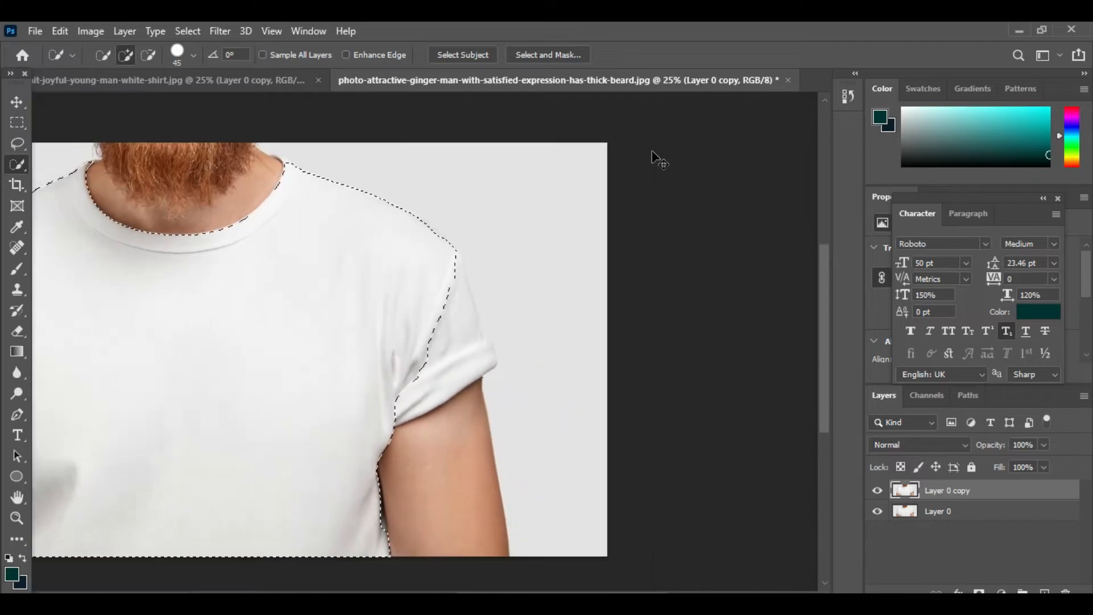
{"action": "key", "text": "ctrl+minus"}
{"action": "key", "text": "ctrl+minus"}
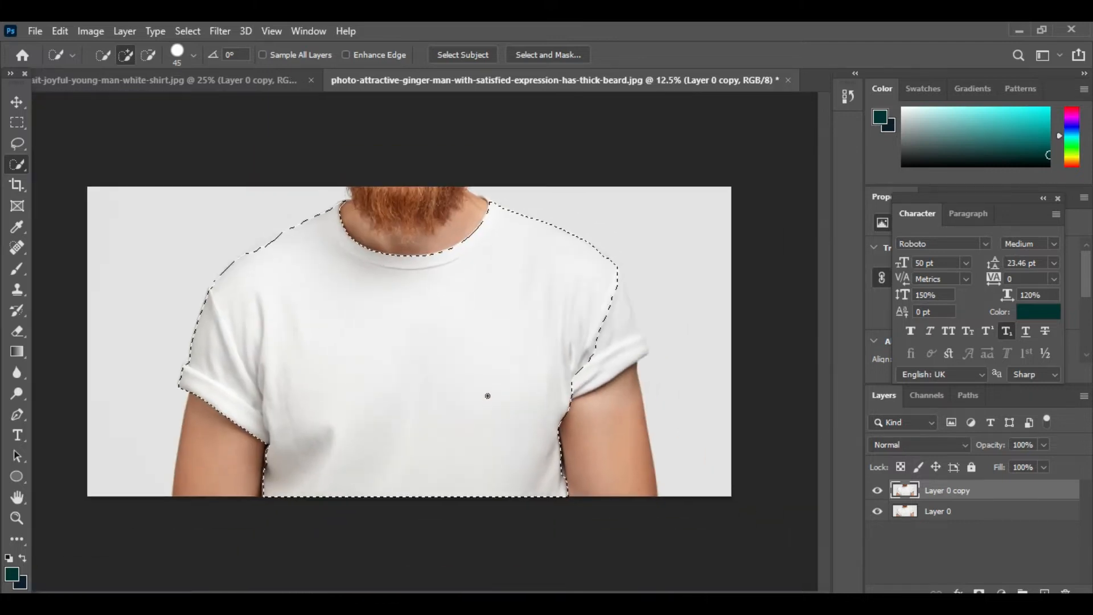
Add the missing right-hand sleeve to the selection with the Quick Selection tool and fill its small gaps with the Lasso
{"action": "left_click", "coordinate": [614, 377], "text": "ctrl"}
{"action": "left_click_drag", "start_coordinate": [595, 280], "coordinate": [621, 327]}
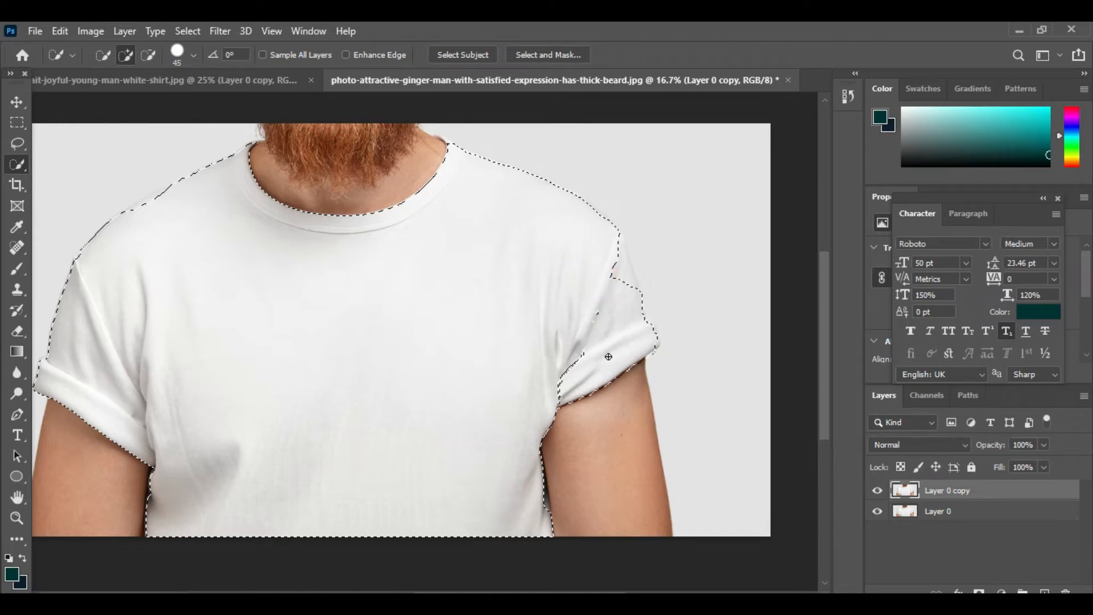
{"action": "left_click_drag", "start_coordinate": [586, 386], "coordinate": [586, 366]}
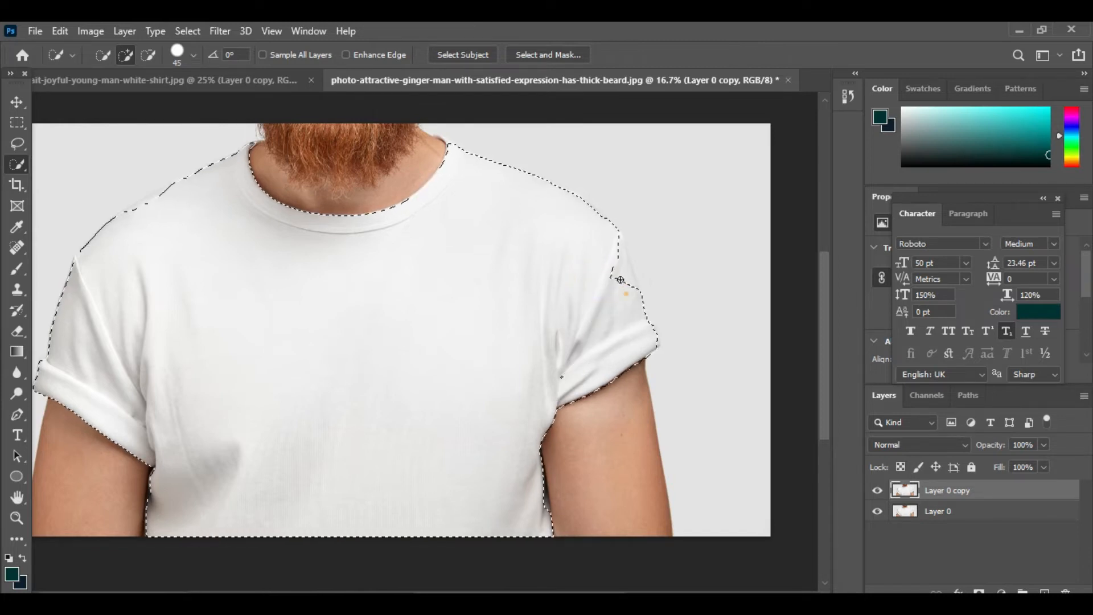
{"action": "left_click", "coordinate": [618, 249]}
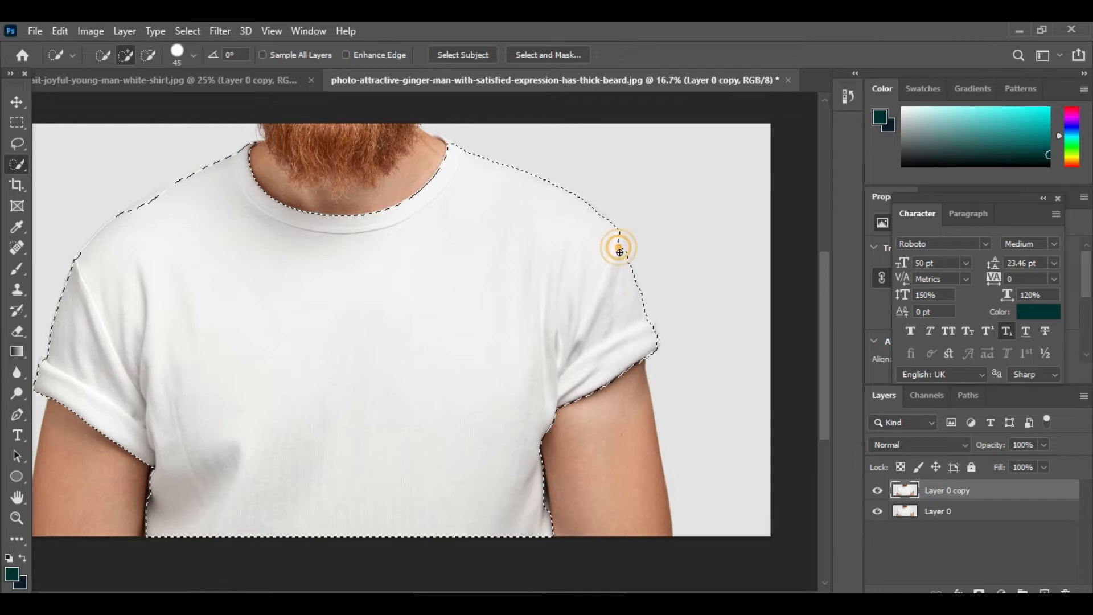
{"action": "left_click_drag", "start_coordinate": [631, 327], "coordinate": [620, 258]}
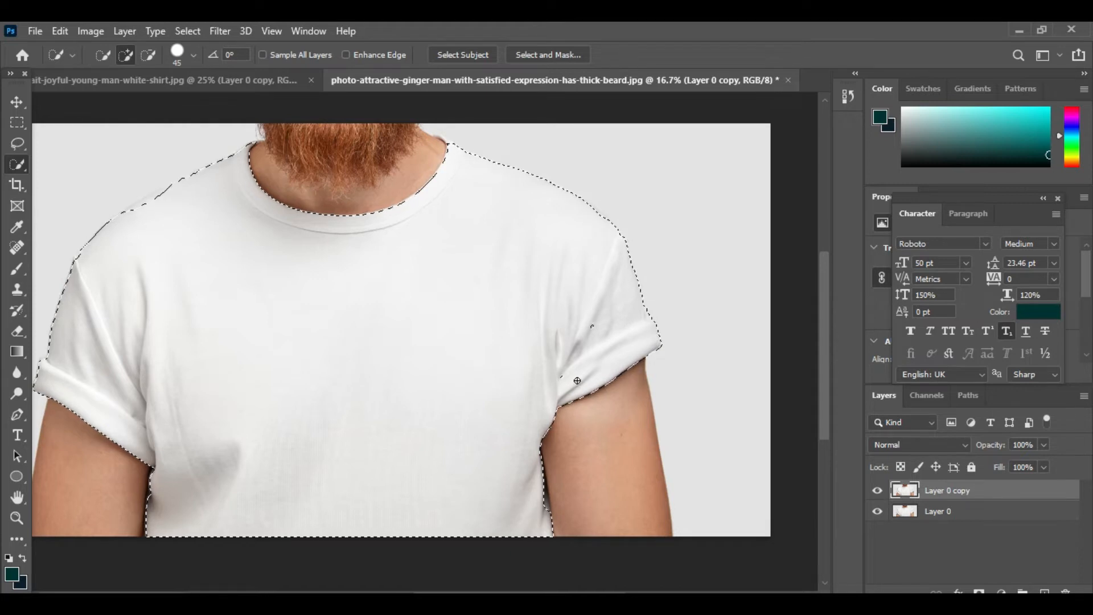
{"action": "key", "text": "l"}
{"action": "mouse_move", "coordinate": [598, 296]}
{"action": "left_mouse_down"}
{"action": "mouse_move", "coordinate": [594, 387]}
{"action": "mouse_move", "coordinate": [607, 332]}
{"action": "left_mouse_up"}
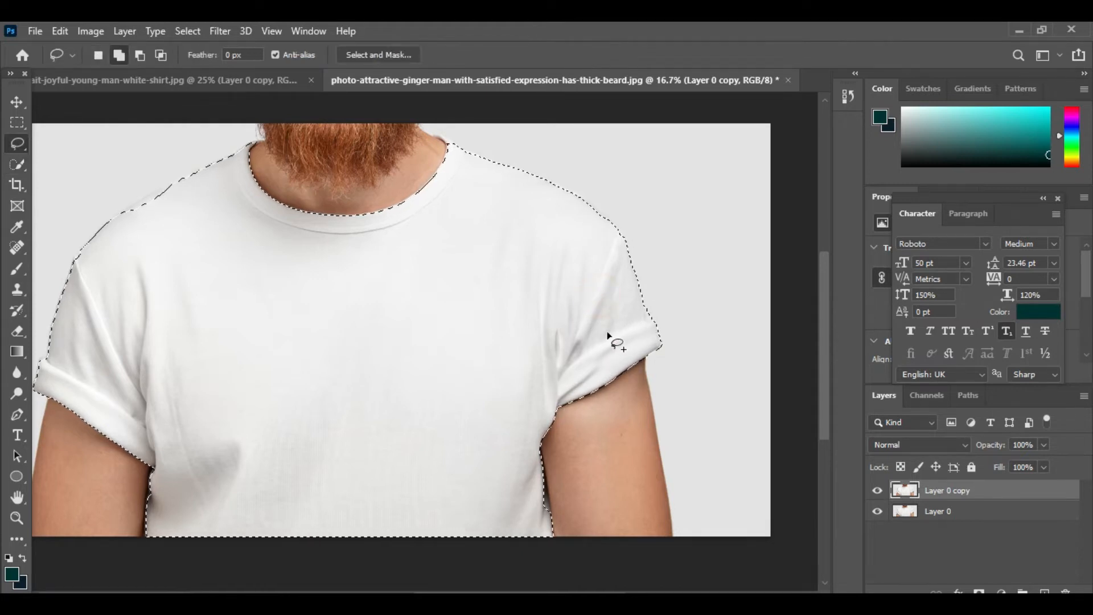
Smooth the notch in the selection where the right-hand shoulder meets the collar by adding area with the Lasso
{"action": "left_click_drag", "start_coordinate": [486, 213], "coordinate": [499, 295]}
{"action": "left_click", "coordinate": [464, 271], "text": "ctrl"}
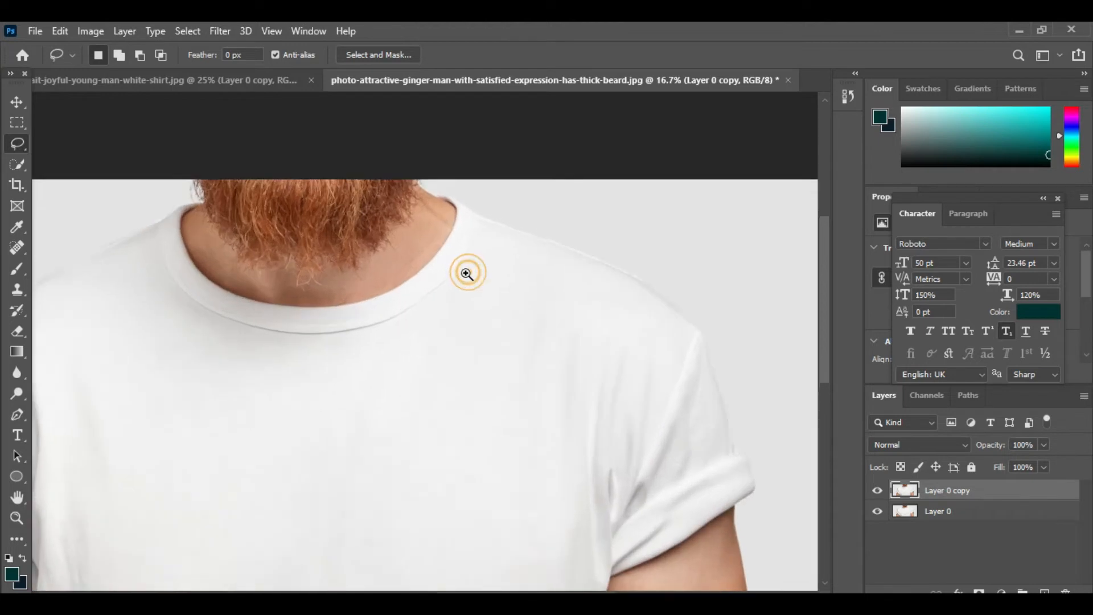
{"action": "left_click", "coordinate": [472, 233], "text": "ctrl"}
{"action": "left_click_drag", "start_coordinate": [532, 263], "coordinate": [528, 349]}
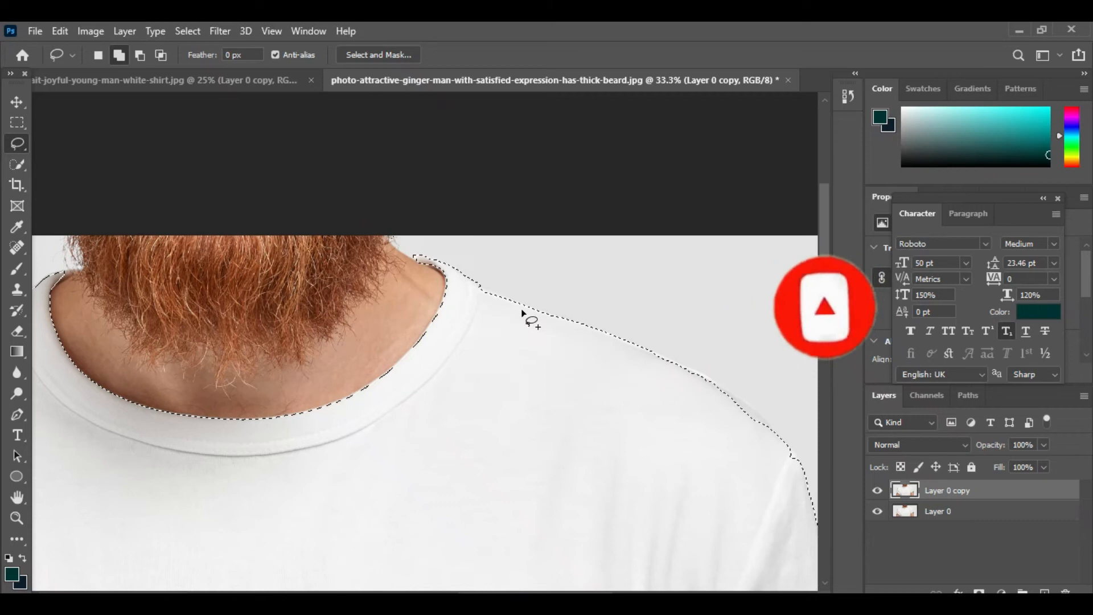
{"action": "left_click_drag", "start_coordinate": [715, 420], "coordinate": [623, 421]}
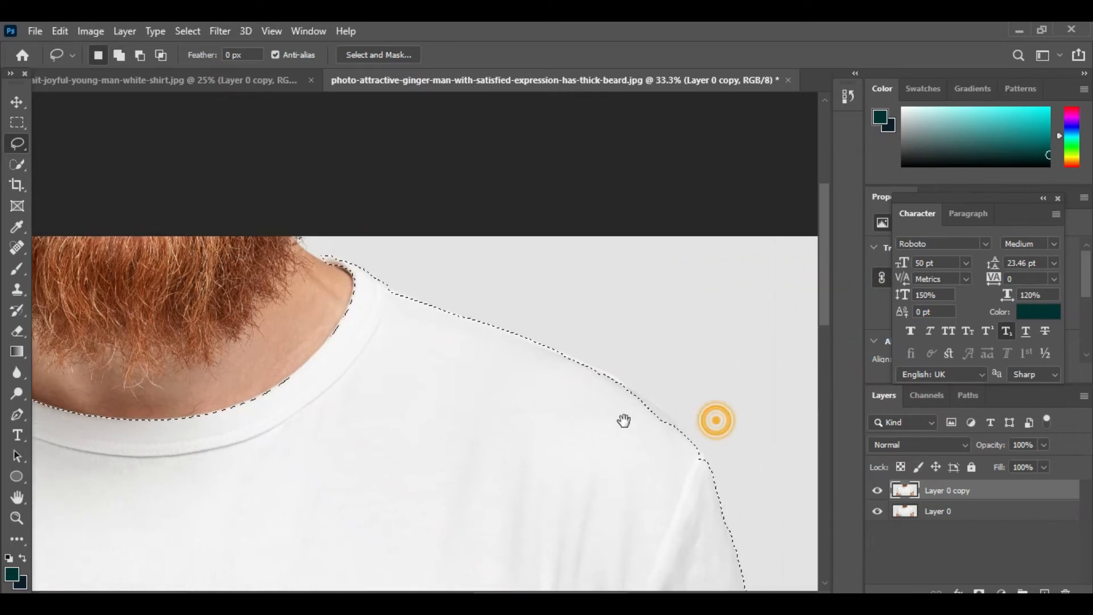
{"action": "left_click", "coordinate": [406, 341], "text": "ctrl"}
{"action": "left_click_drag", "start_coordinate": [418, 279], "coordinate": [397, 269]}
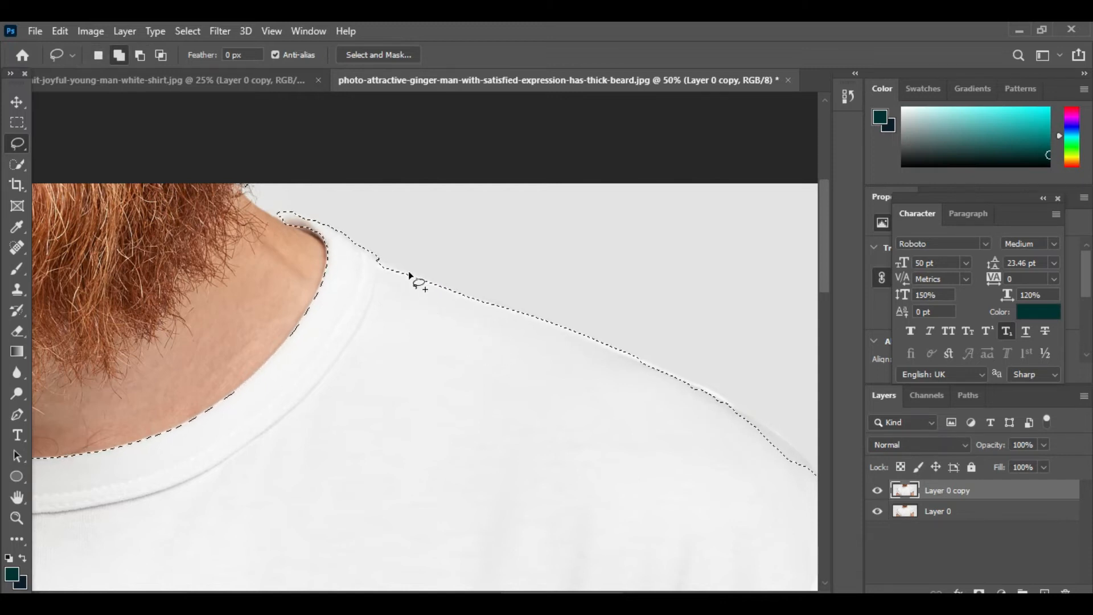
{"action": "left_click_drag", "start_coordinate": [388, 276], "coordinate": [390, 278]}
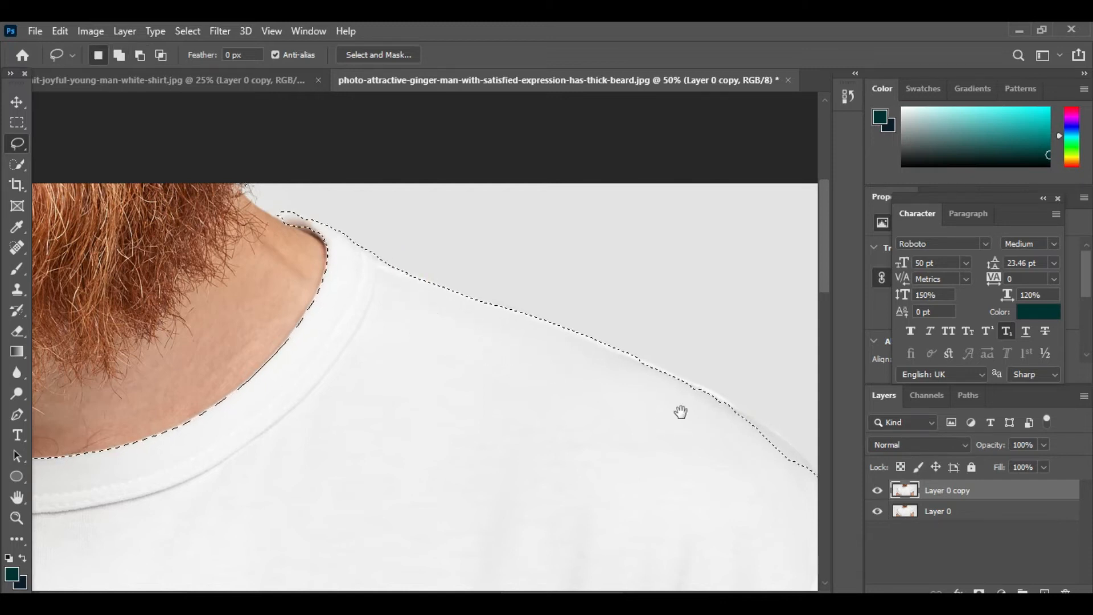
Add the missed strip along the outer right-hand shoulder and sleeve seam to the selection with the Lasso
{"action": "left_click_drag", "start_coordinate": [681, 410], "coordinate": [478, 395]}
{"action": "mouse_move", "coordinate": [643, 501]}
{"action": "left_mouse_down"}
{"action": "mouse_move", "coordinate": [515, 390]}
{"action": "mouse_move", "coordinate": [583, 482]}
{"action": "mouse_move", "coordinate": [577, 470]}
{"action": "mouse_move", "coordinate": [628, 500]}
{"action": "mouse_move", "coordinate": [517, 380]}
{"action": "left_mouse_up"}
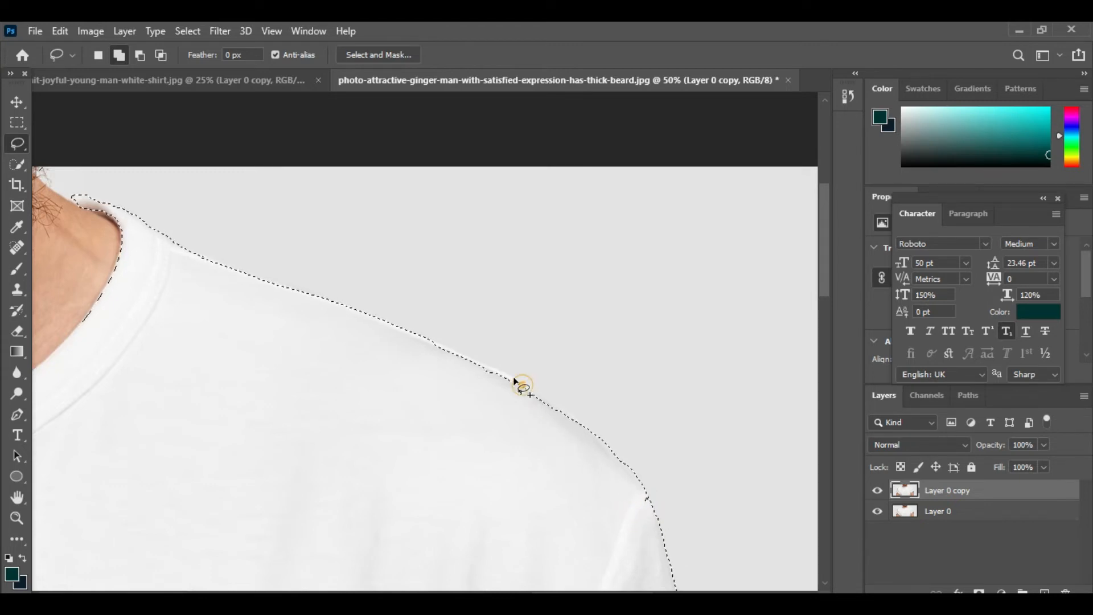
{"action": "left_click_drag", "start_coordinate": [652, 516], "coordinate": [636, 503]}
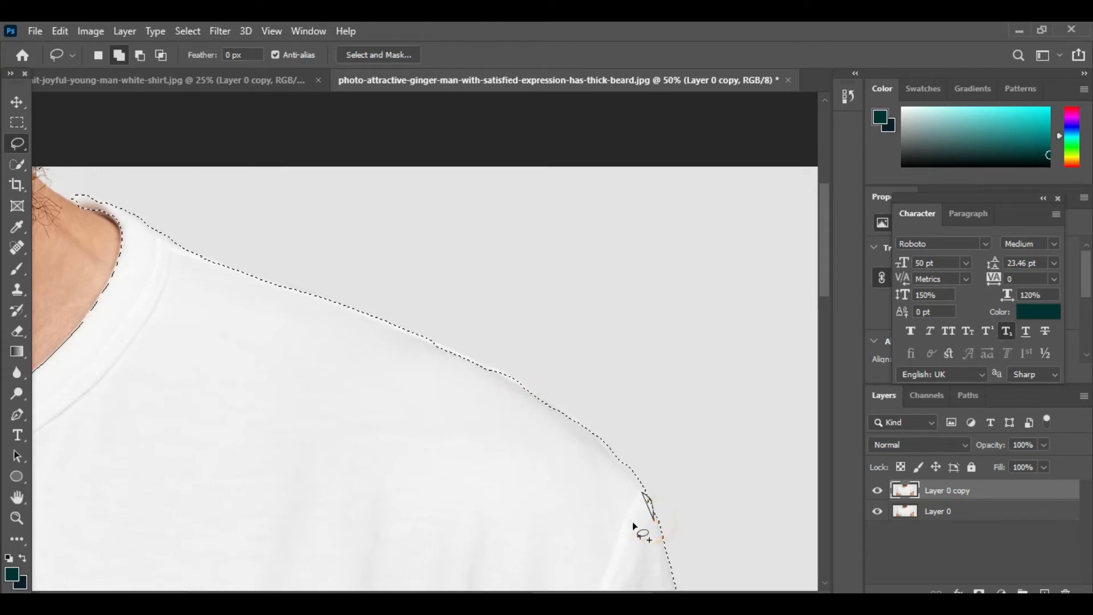
Add the missed strips along the left-hand shoulder line up to the collar to the selection with the Lasso
{"action": "key", "text": "ctrl+minus"}
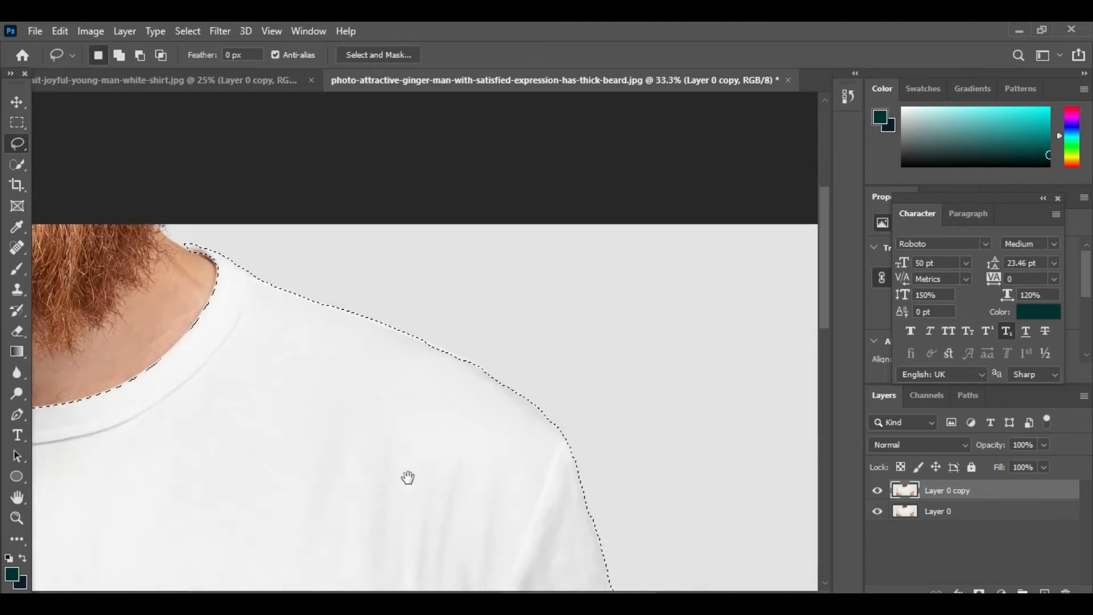
{"action": "left_click_drag", "start_coordinate": [328, 456], "coordinate": [394, 438]}
{"action": "scroll", "coordinate": [394, 442], "scroll_direction": "down", "scroll_amount": 3}
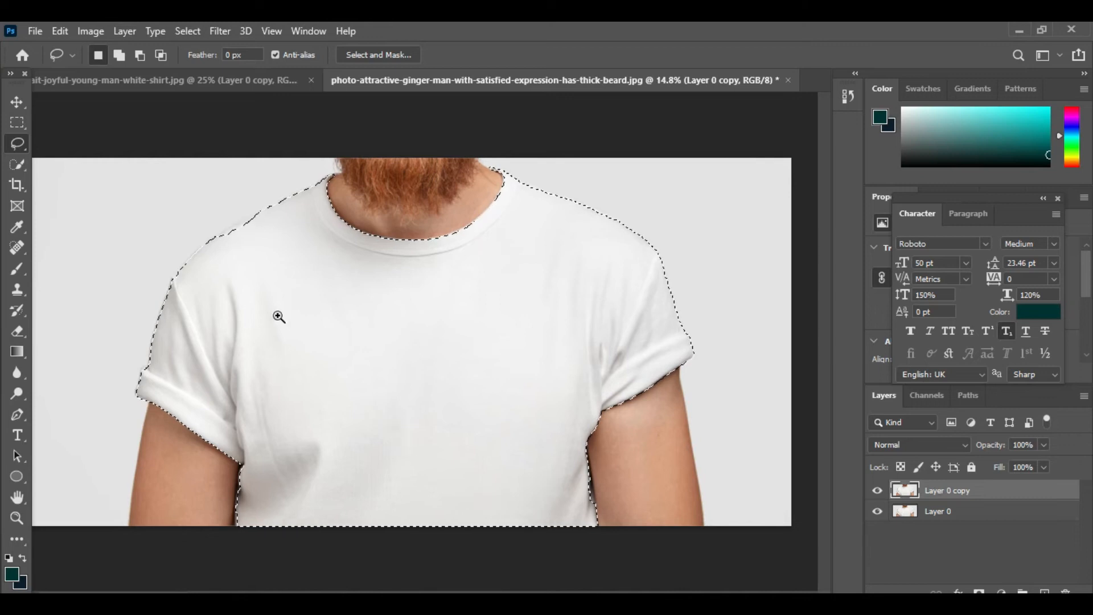
{"action": "scroll", "coordinate": [275, 312], "scroll_direction": "up", "scroll_amount": 2}
{"action": "scroll", "coordinate": [239, 276], "scroll_direction": "up", "scroll_amount": 1}
{"action": "left_click_drag", "start_coordinate": [224, 239], "coordinate": [254, 366]}
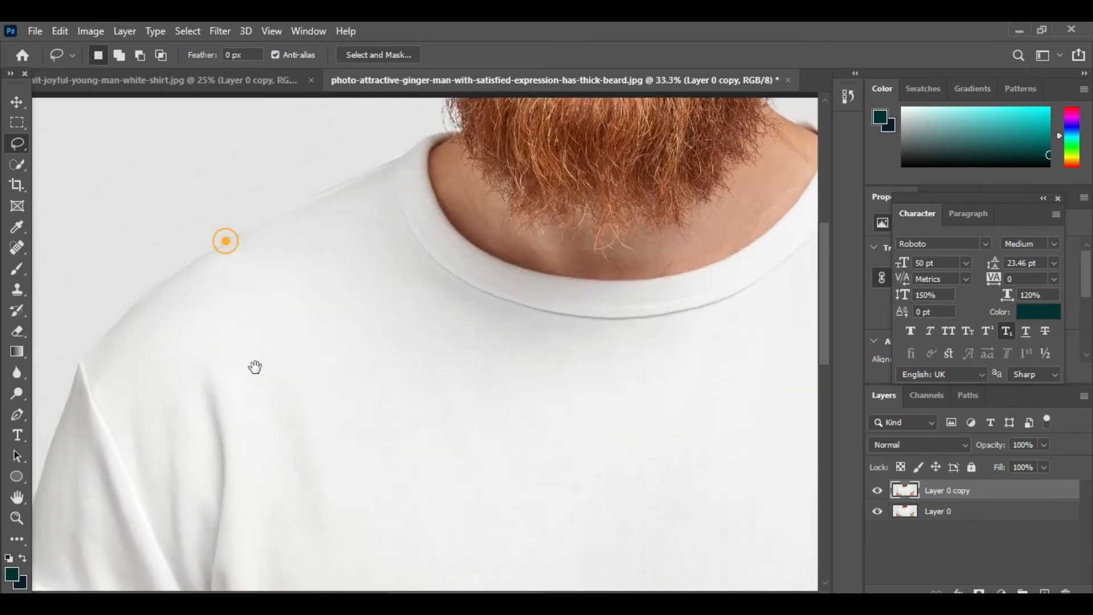
{"action": "key", "text": "shift"}
{"action": "left_click_drag", "start_coordinate": [328, 202], "coordinate": [284, 217]}
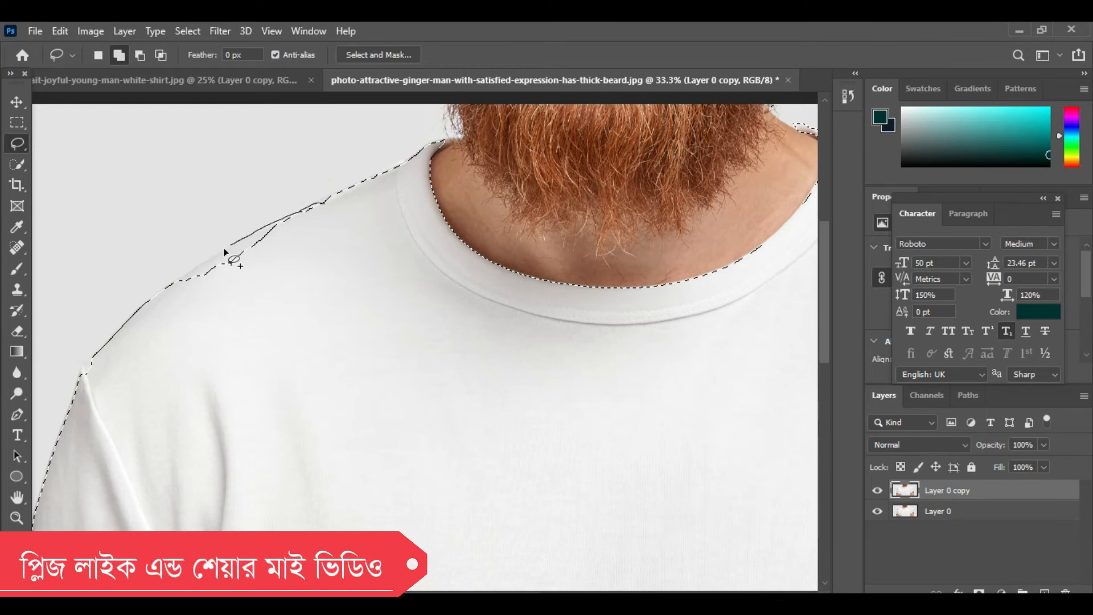
{"action": "left_click_drag", "start_coordinate": [163, 293], "coordinate": [165, 288]}
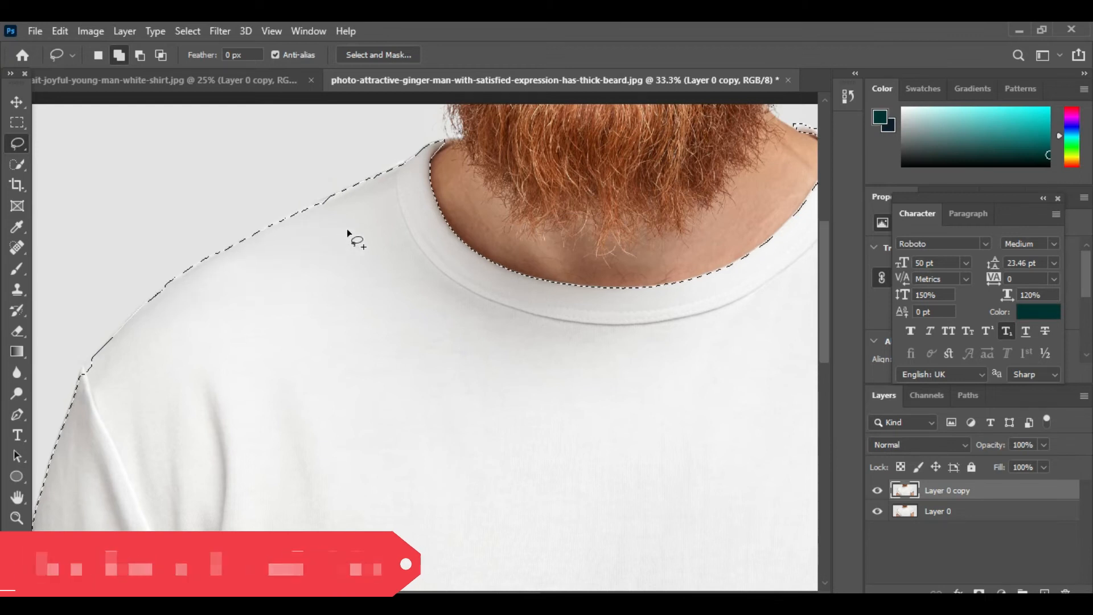
{"action": "mouse_move", "coordinate": [437, 140]}
{"action": "left_mouse_down"}
{"action": "mouse_move", "coordinate": [438, 158]}
{"action": "mouse_move", "coordinate": [452, 142]}
{"action": "mouse_move", "coordinate": [441, 140]}
{"action": "left_mouse_up"}
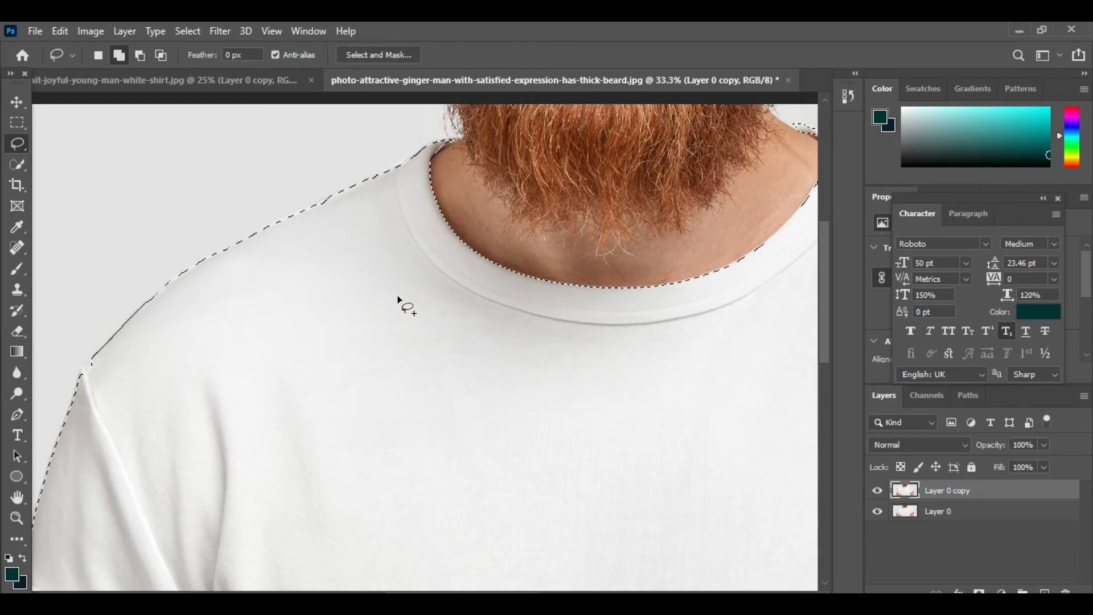
{"action": "scroll", "coordinate": [397, 297], "scroll_direction": "down", "scroll_amount": 5}
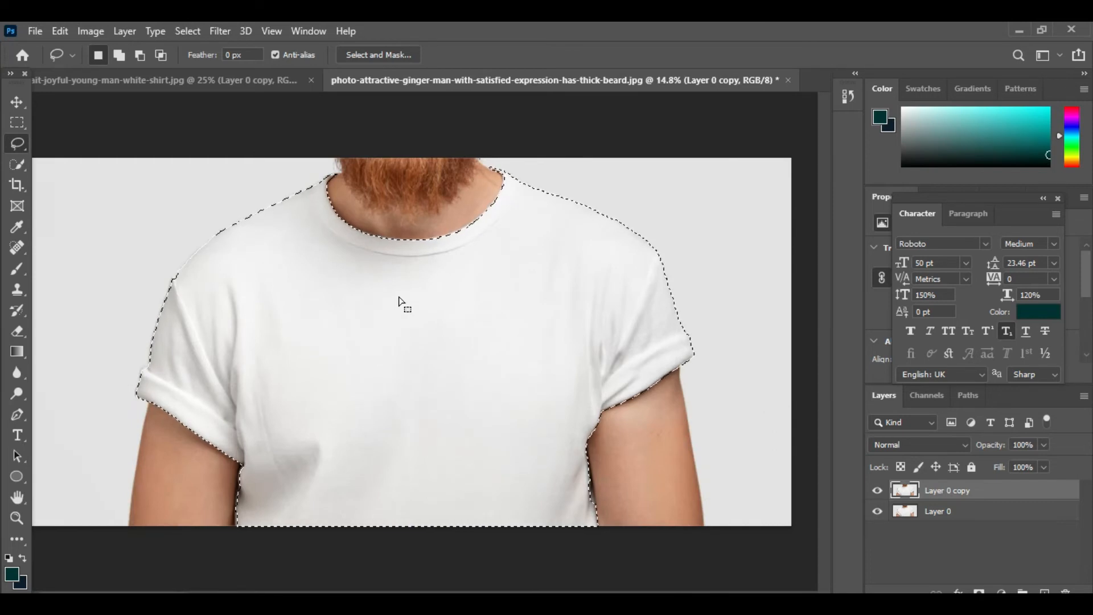
Refine the selection edge with the Lasso where the shirt's side meets the right-hand arm below the armpit
{"action": "left_click", "coordinate": [596, 359], "text": "ctrl"}
{"action": "left_click", "coordinate": [596, 359], "text": "ctrl"}
{"action": "left_click_drag", "start_coordinate": [588, 476], "coordinate": [574, 241]}
{"action": "left_click_drag", "start_coordinate": [567, 311], "coordinate": [574, 331]}
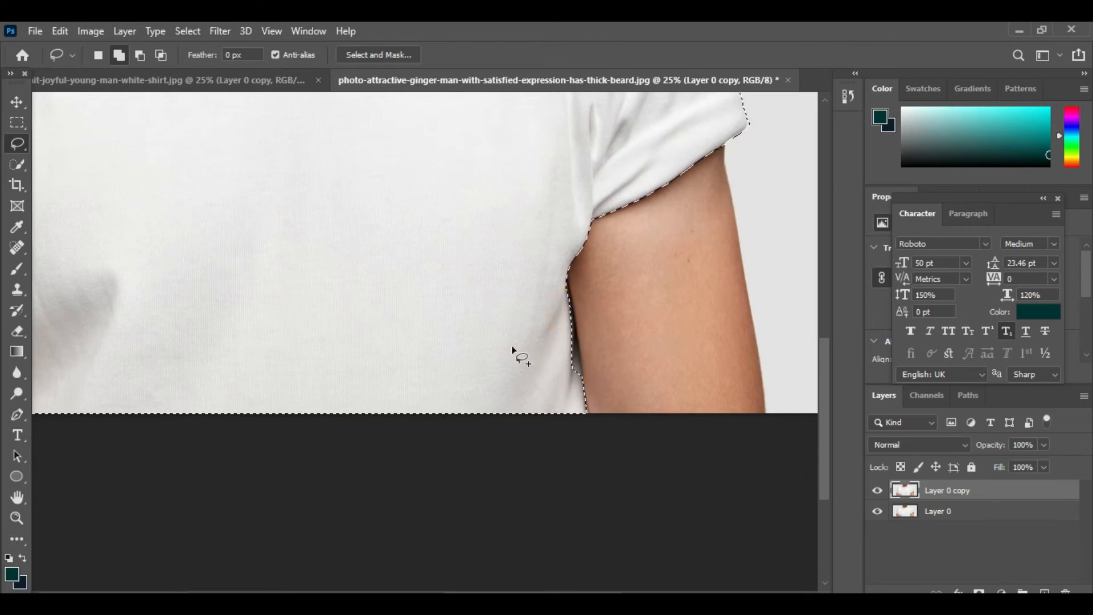
Refine the selection with the Lasso where the shirt's side meets the left-hand arm, just below the sleeve cuff
{"action": "key", "text": "ctrl+0"}
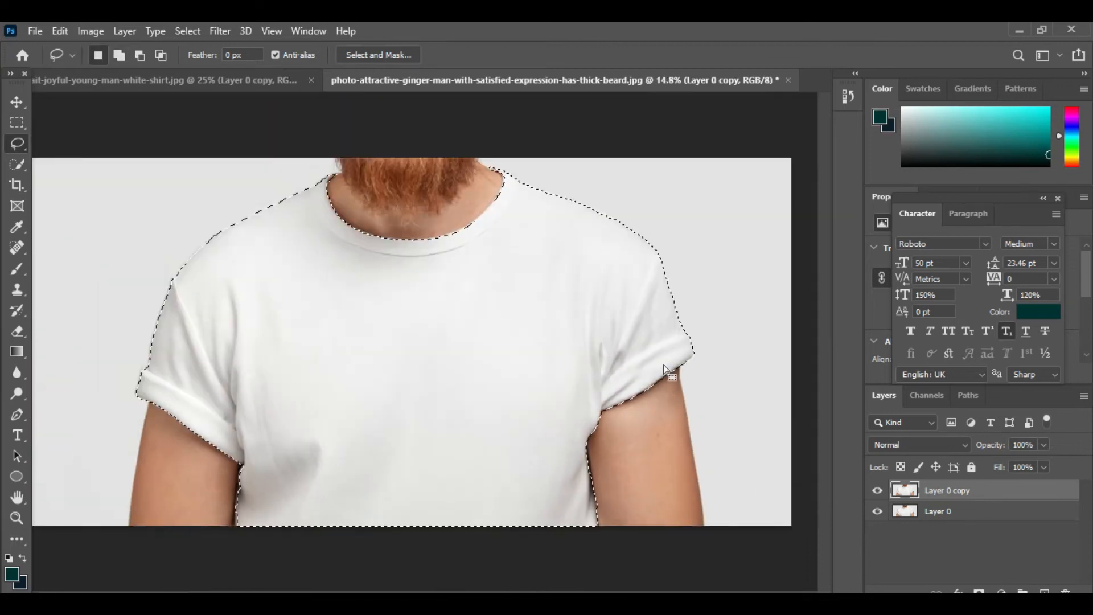
{"action": "left_click", "coordinate": [338, 417], "text": "ctrl"}
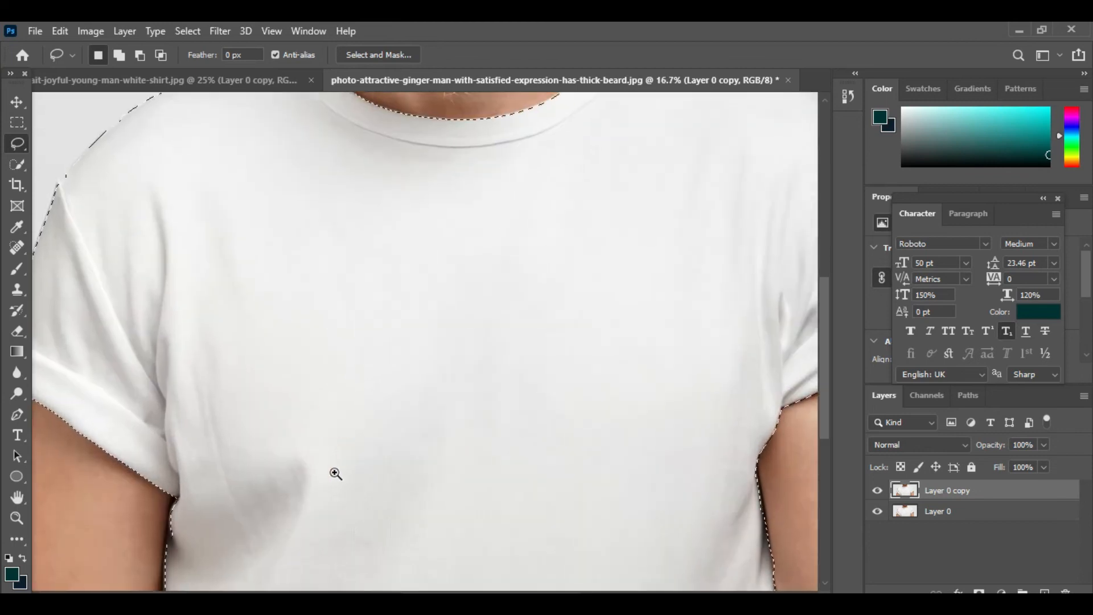
{"action": "left_click_drag", "start_coordinate": [335, 473], "coordinate": [390, 392]}
{"action": "left_click_drag", "start_coordinate": [234, 419], "coordinate": [231, 429]}
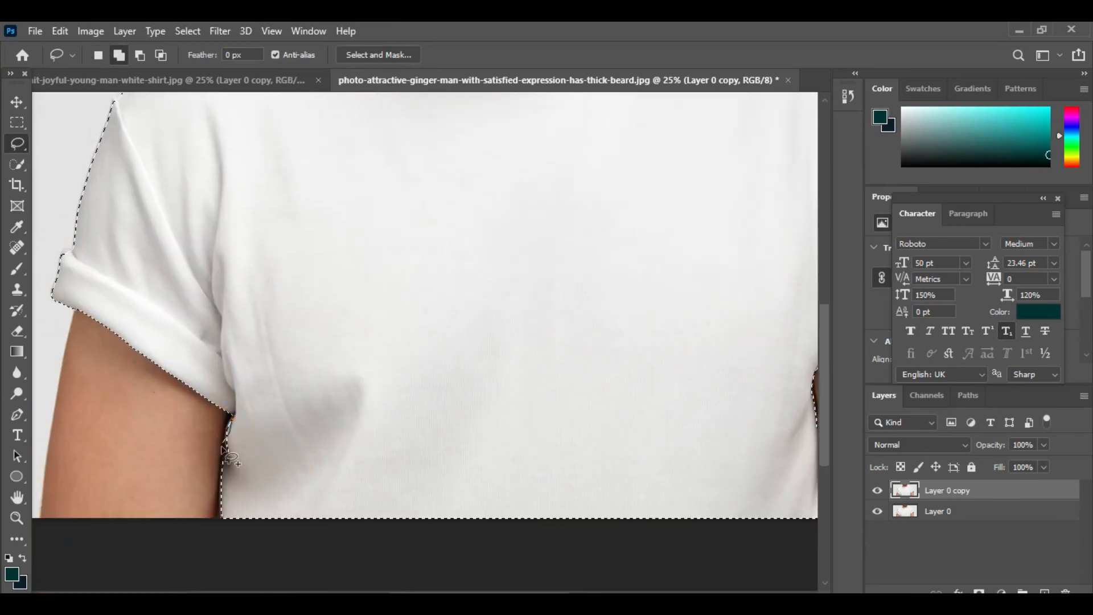
{"action": "key", "text": "ctrl+0"}
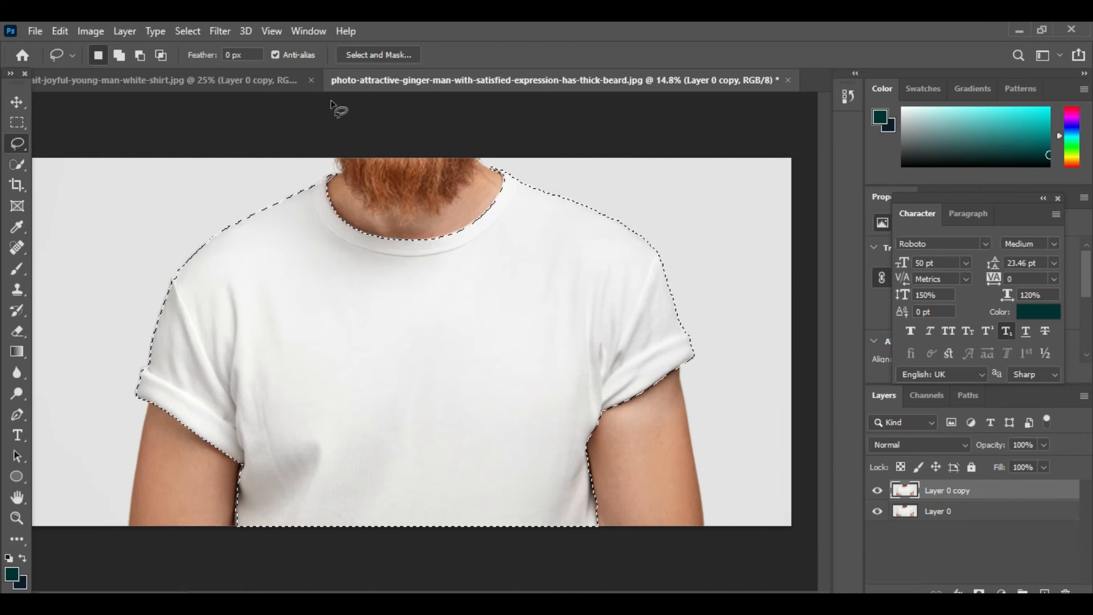
Darken the selected T-shirt to near black with a Levels adjustment, lowering the white output level to 39
{"action": "left_click", "coordinate": [90, 30]}
{"action": "mouse_move", "coordinate": [187, 71]}
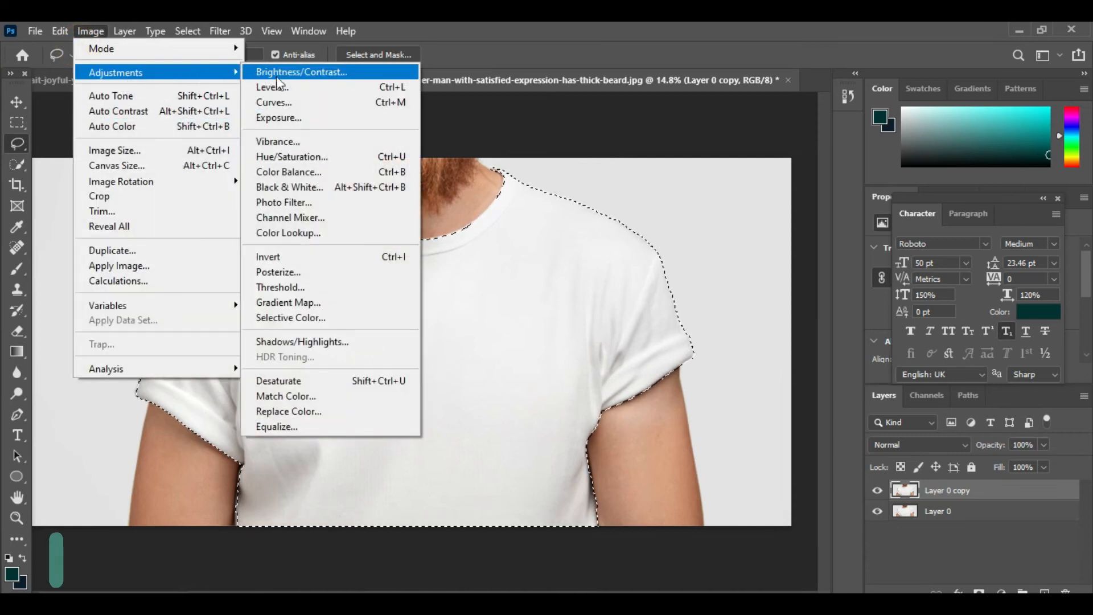
{"action": "key", "text": "ctrl+l"}
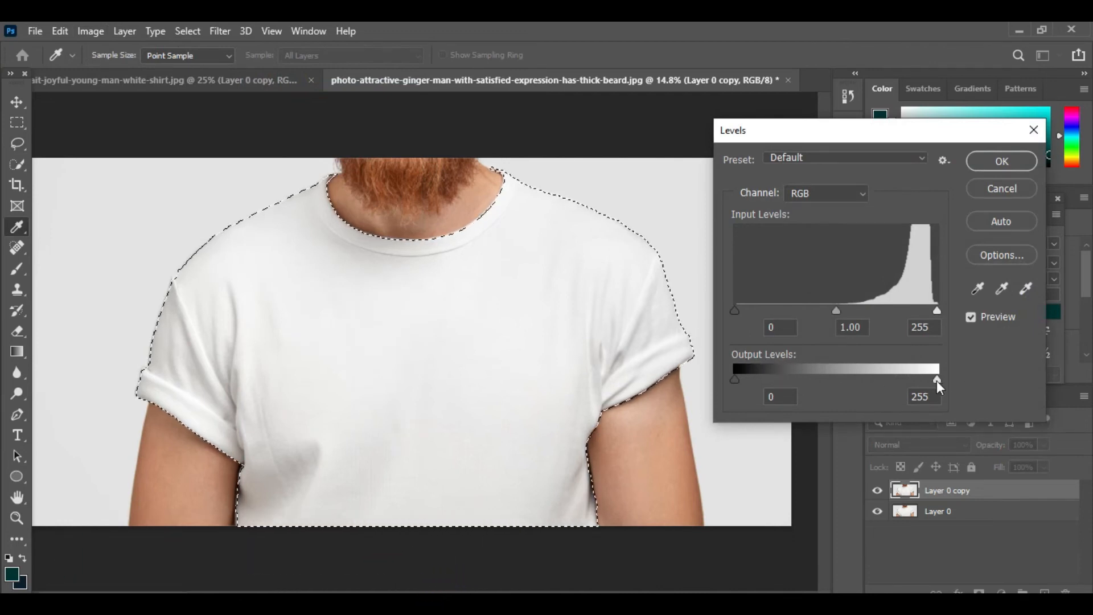
{"action": "left_click_drag", "start_coordinate": [938, 380], "coordinate": [766, 381]}
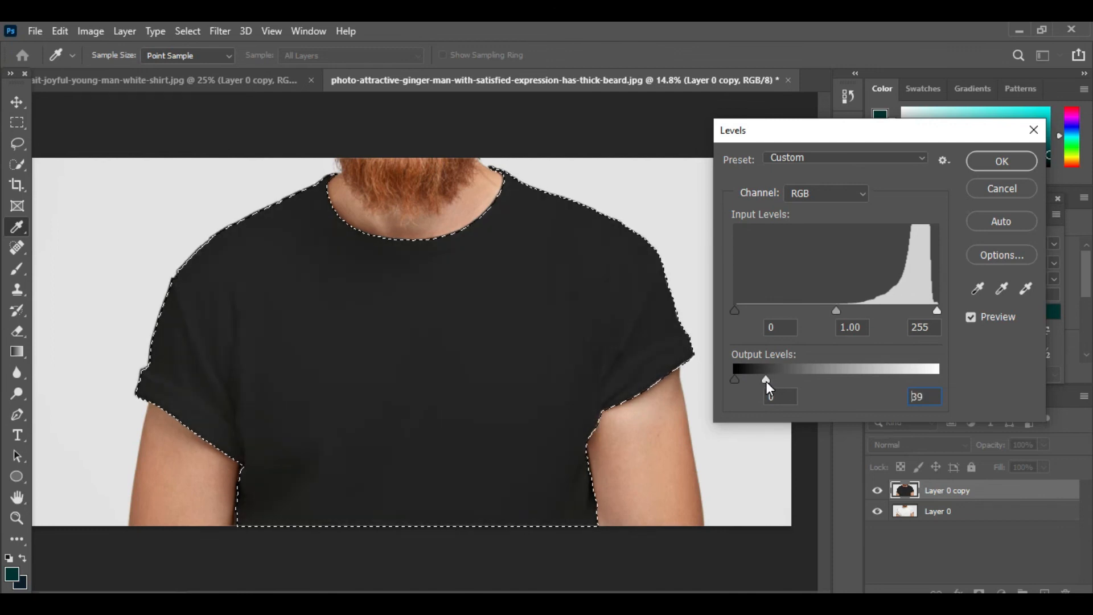